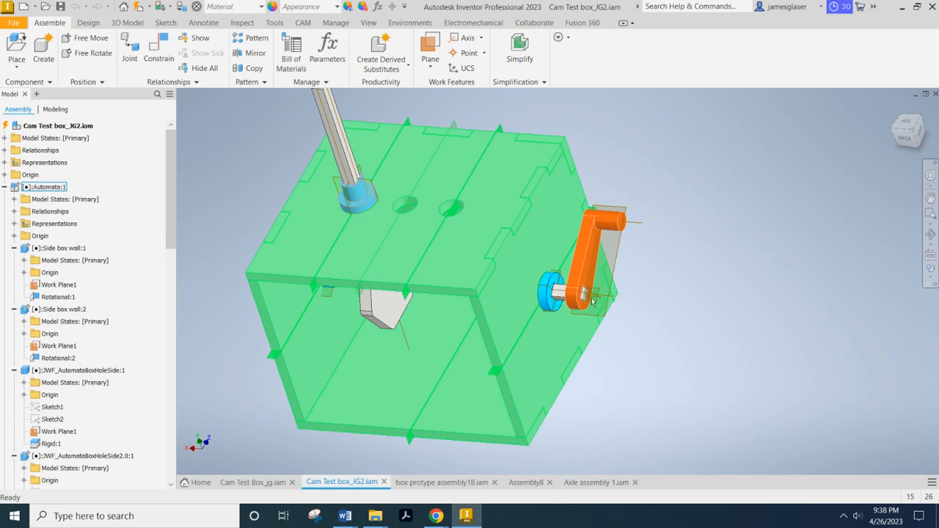
Look over the open box in Assembly8, and return to the Cam Test box_JG2 assembly.
left_click(531, 482)
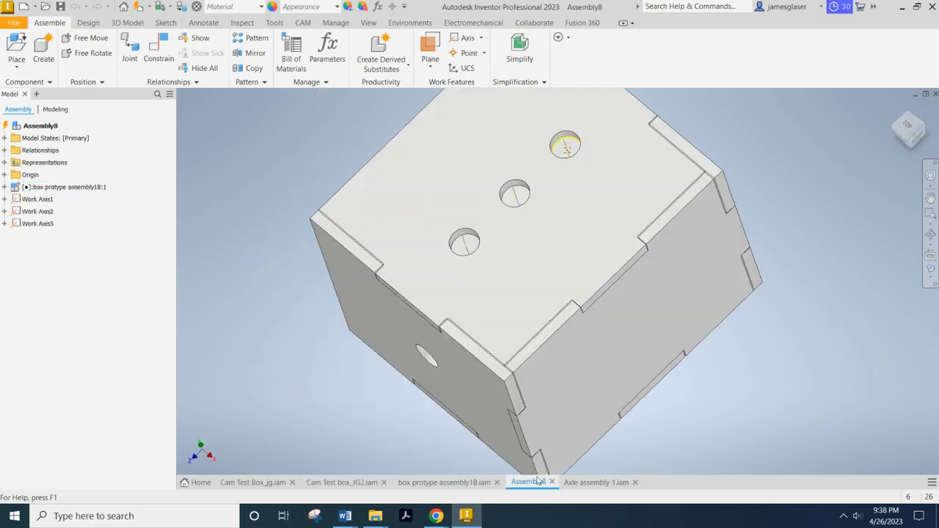
middle_click_drag(275, 335, 357, 350, "shift")
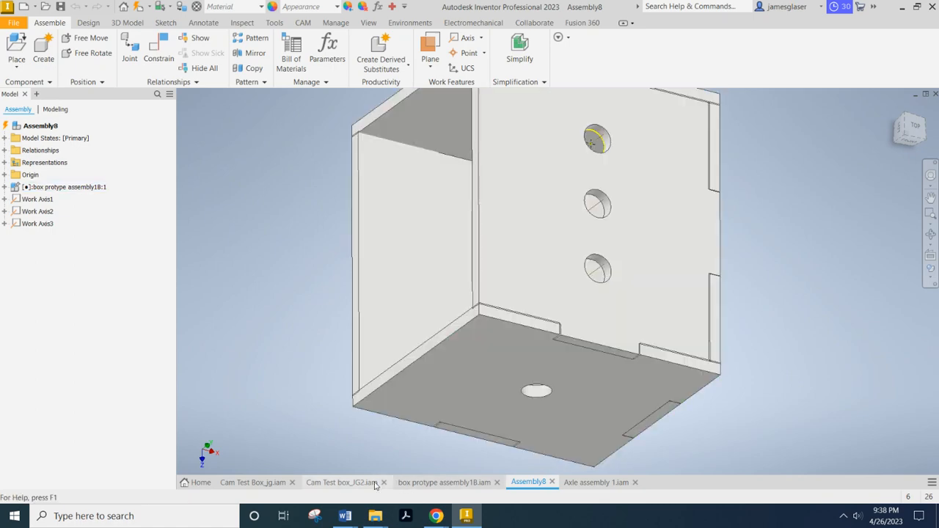
left_click(341, 483)
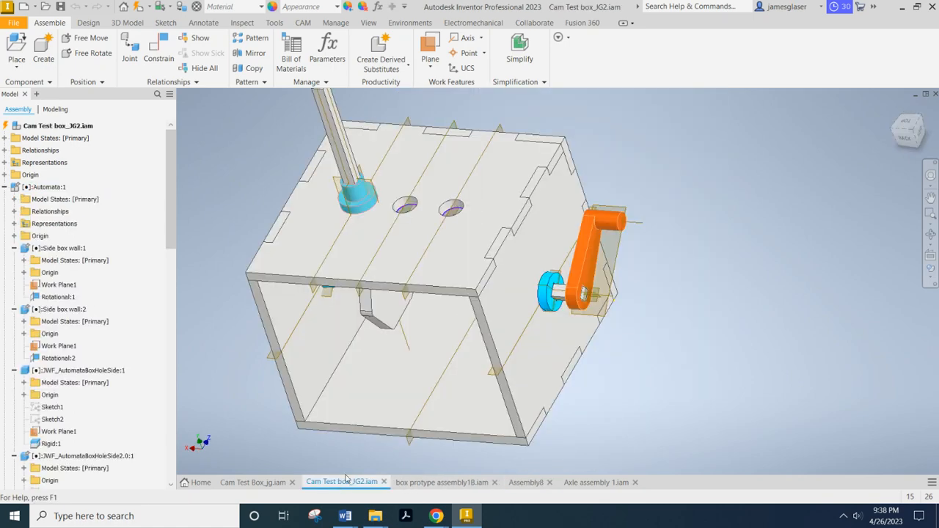
left_click(430, 67)
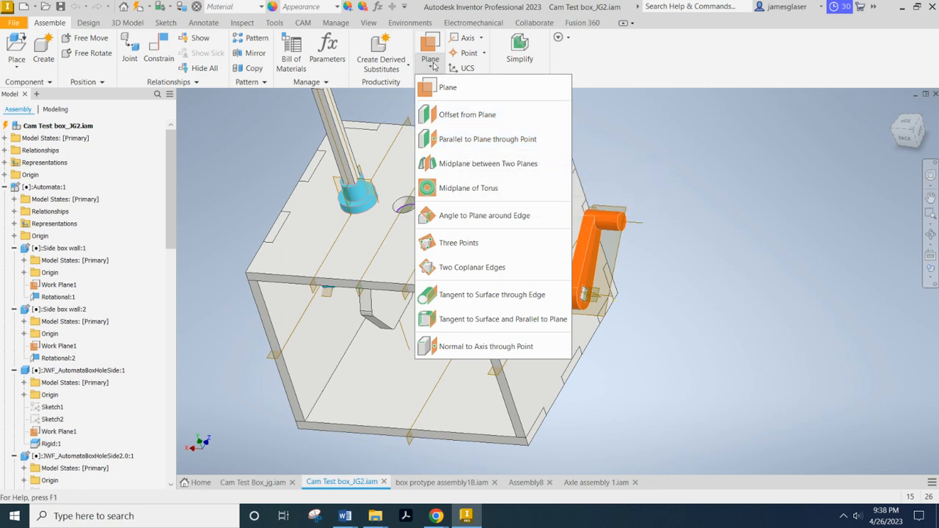
left_click(459, 140)
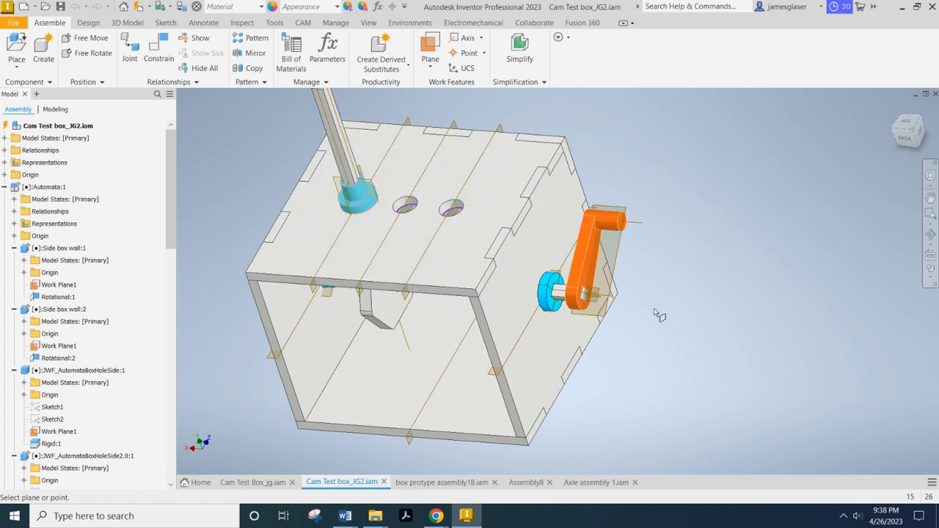
left_click(456, 301)
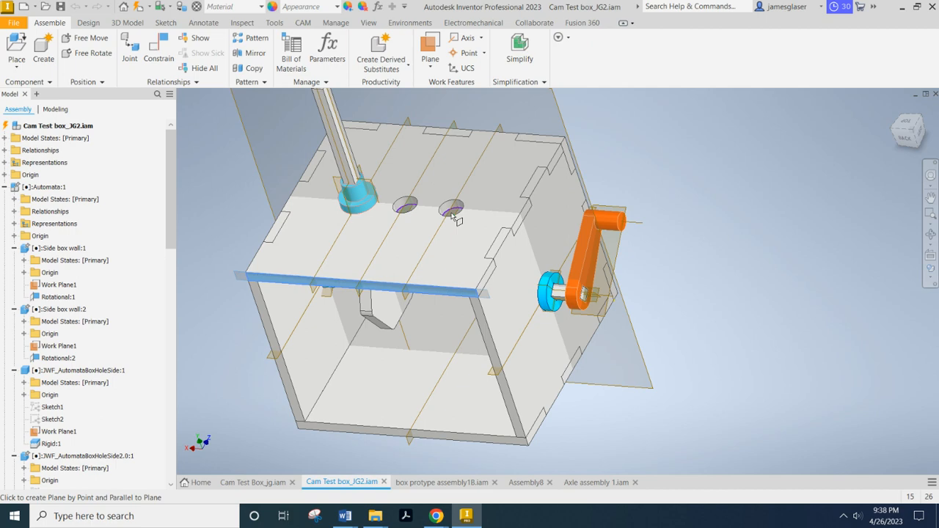
key("Escape")
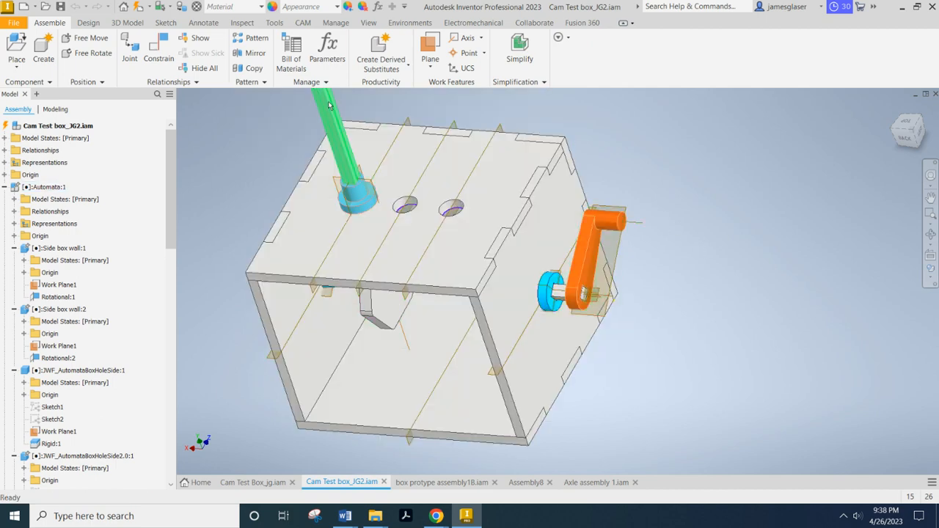
Switch to the Assembly8 document with the three-hole box.
left_click(526, 482)
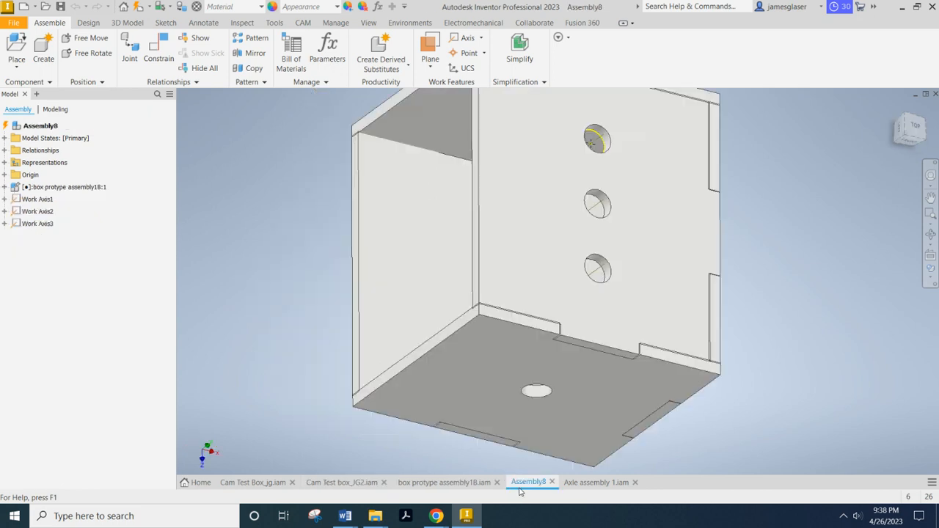
mouse_move(805, 280)
middle_mouse_down("shift")
mouse_move(800, 258)
mouse_move(799, 274)
middle_mouse_up("shift")
left_click(430, 66)
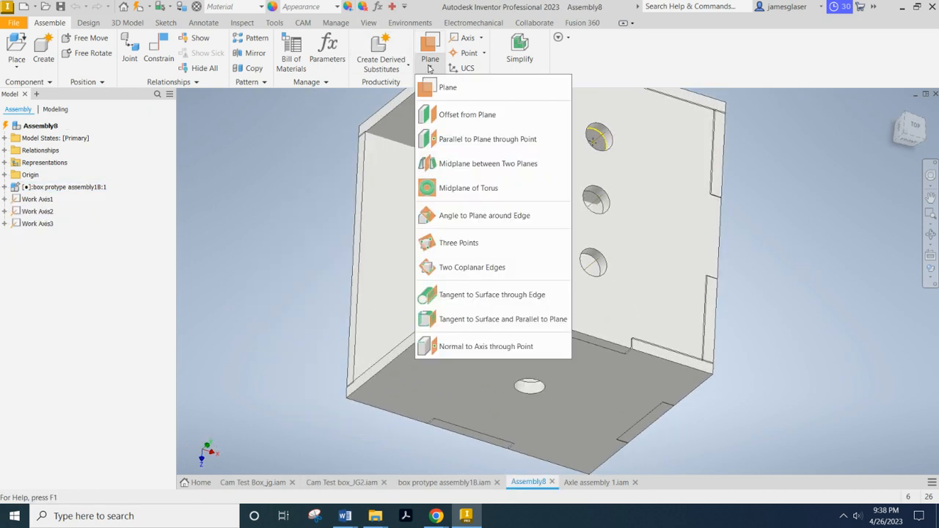
left_click(458, 140)
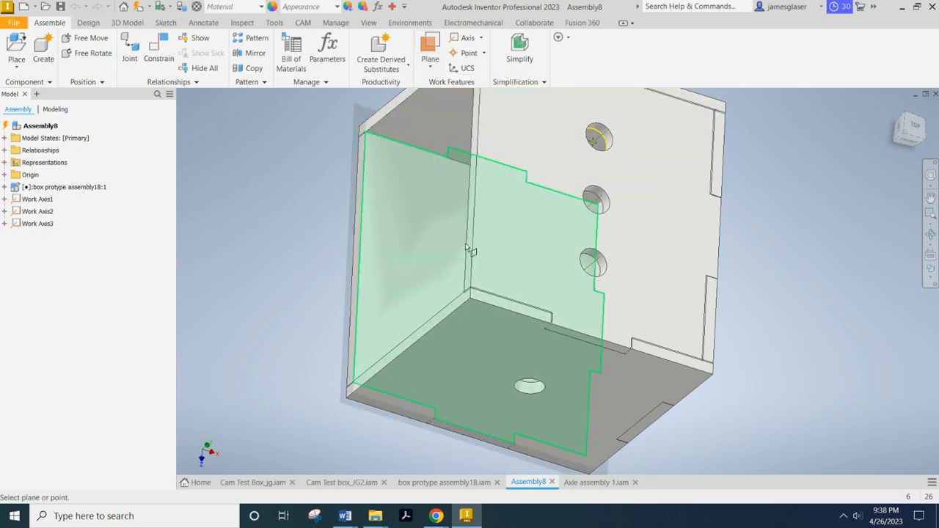
mouse_move(248, 232)
middle_mouse_down("shift")
mouse_move(239, 249)
mouse_move(276, 261)
middle_mouse_up("shift")
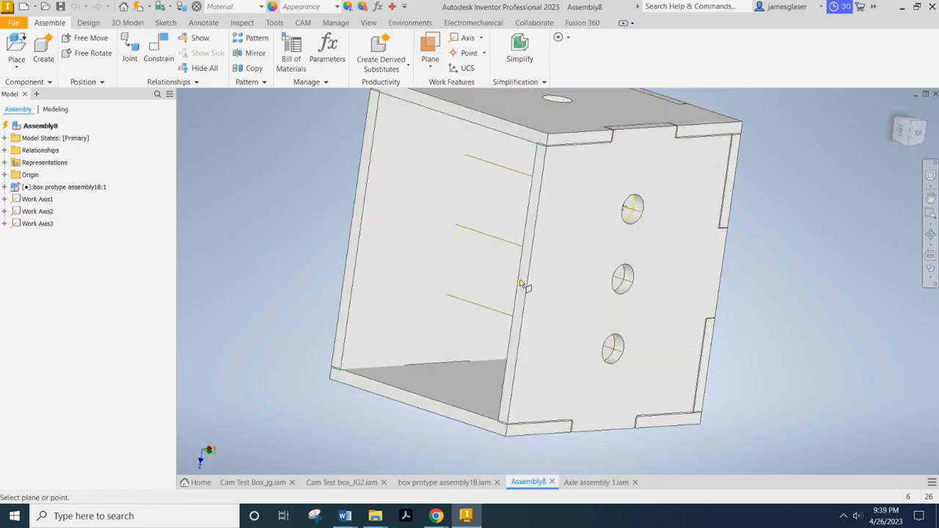
left_click(525, 295)
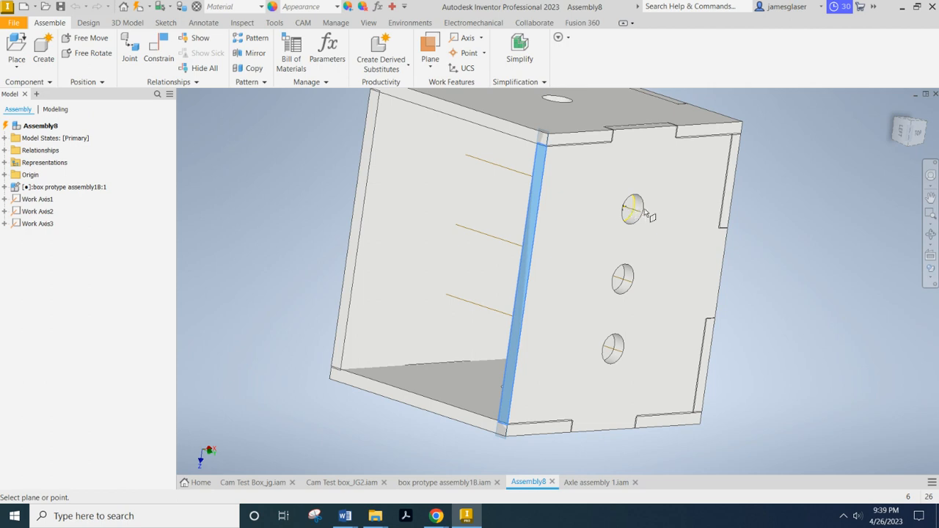
middle_click_drag(851, 248, 748, 228, "shift")
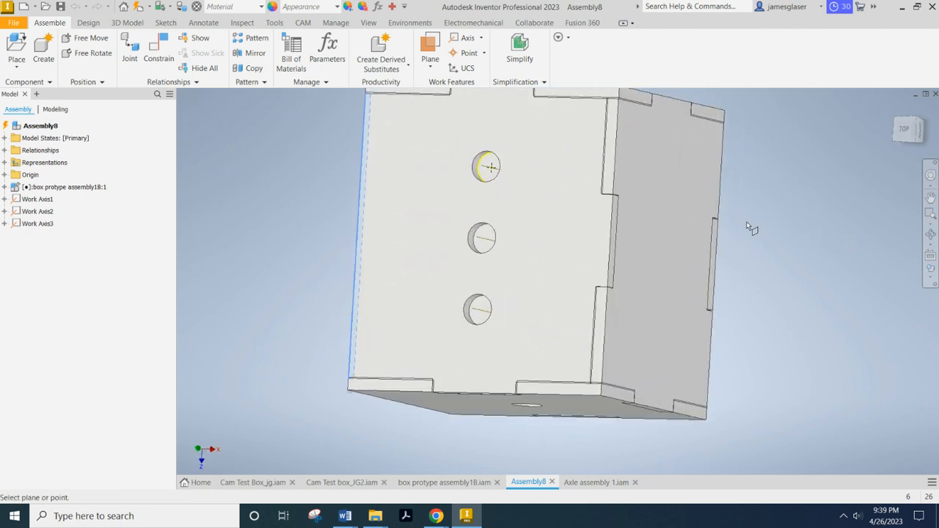
left_click(429, 64)
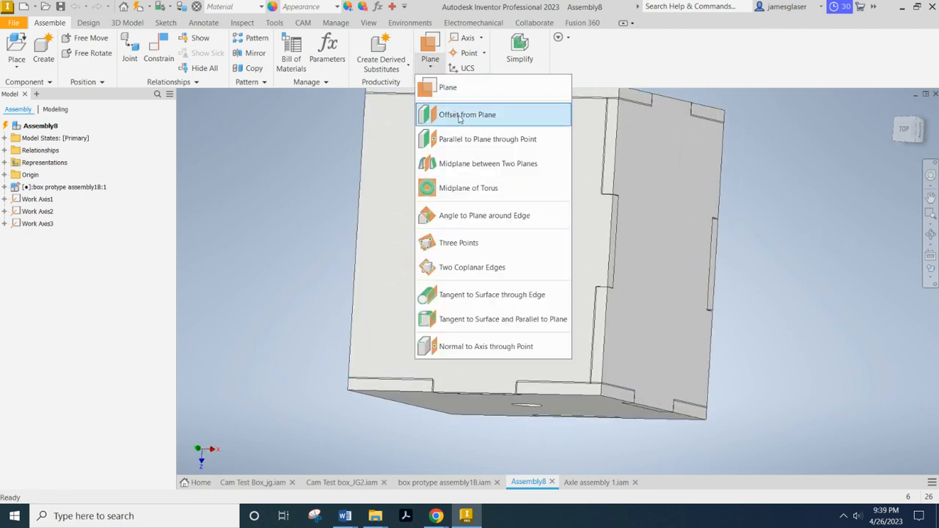
left_click(484, 139)
left_click(703, 176)
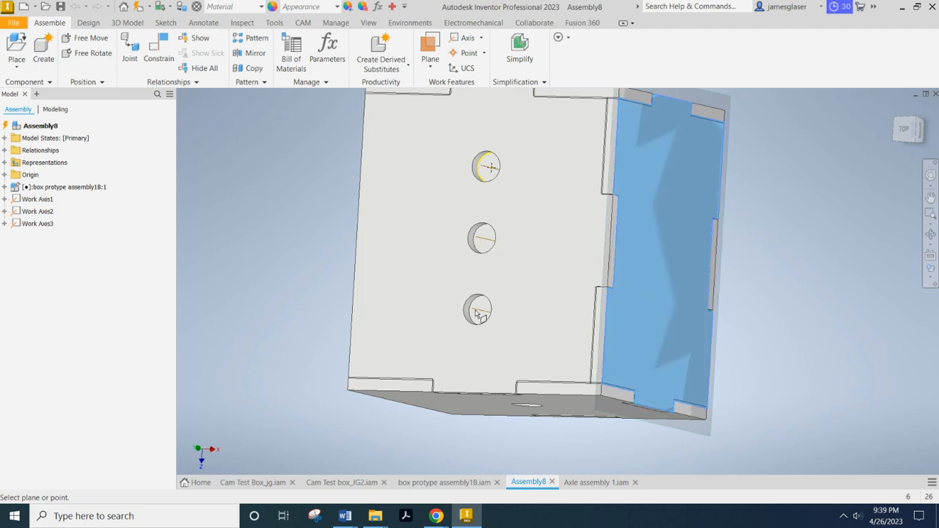
key("Escape")
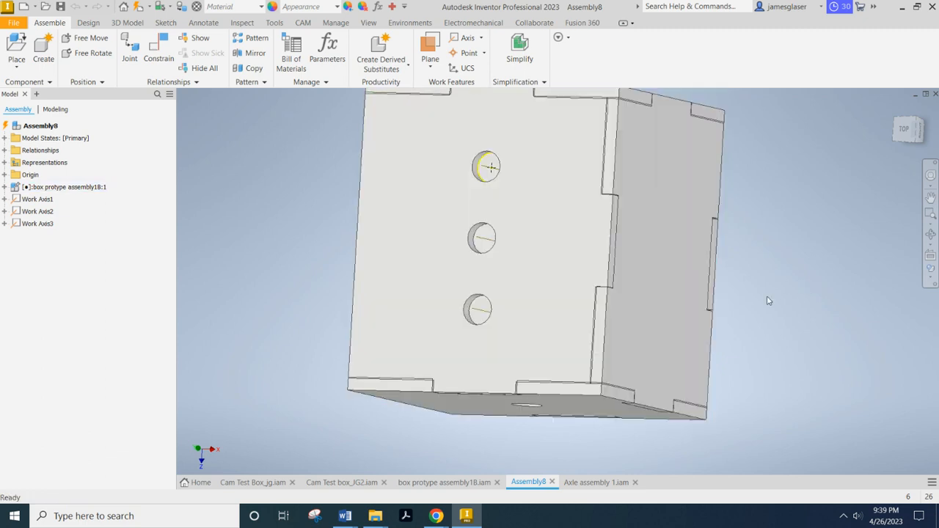
Measure the distance from the middle tab edge of the three-hole panel to the work axis of the nearest hole.
middle_click_drag(768, 300, 729, 272, "shift")
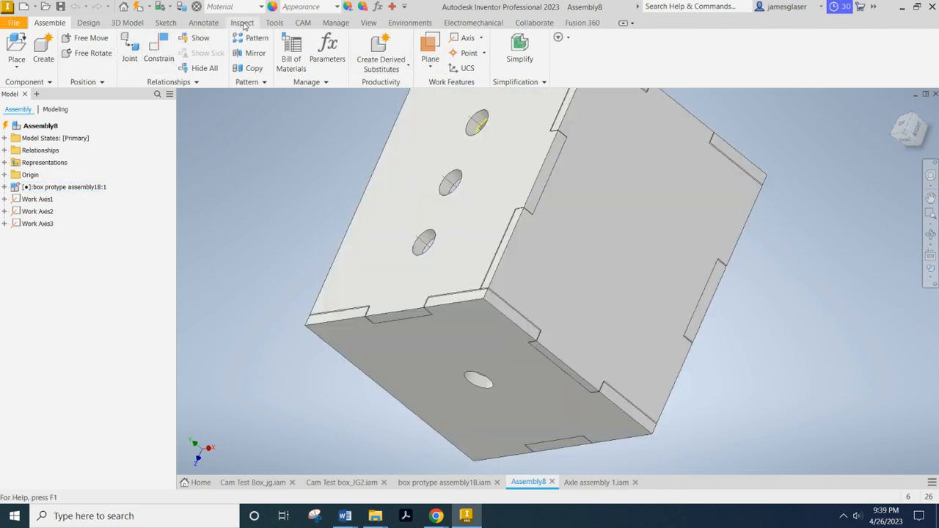
left_click(243, 24)
left_click(151, 45)
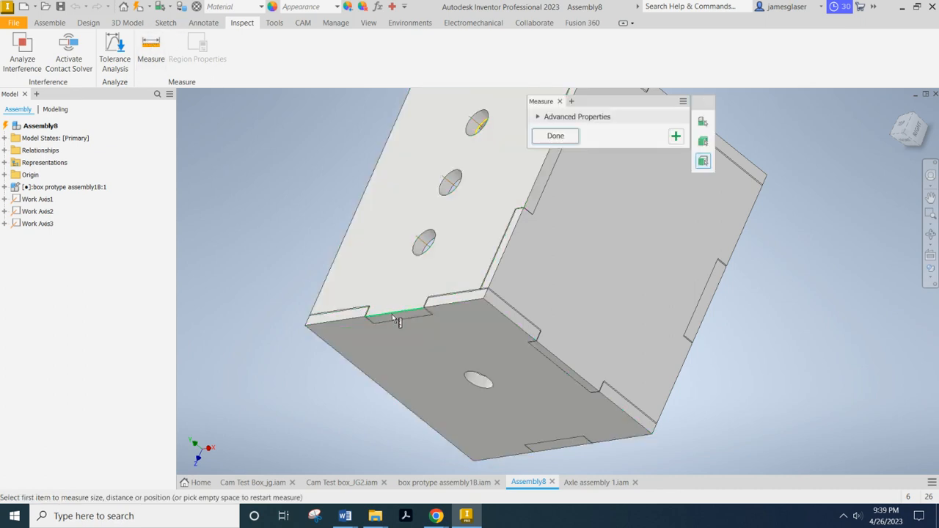
middle_click_drag(700, 321, 693, 339)
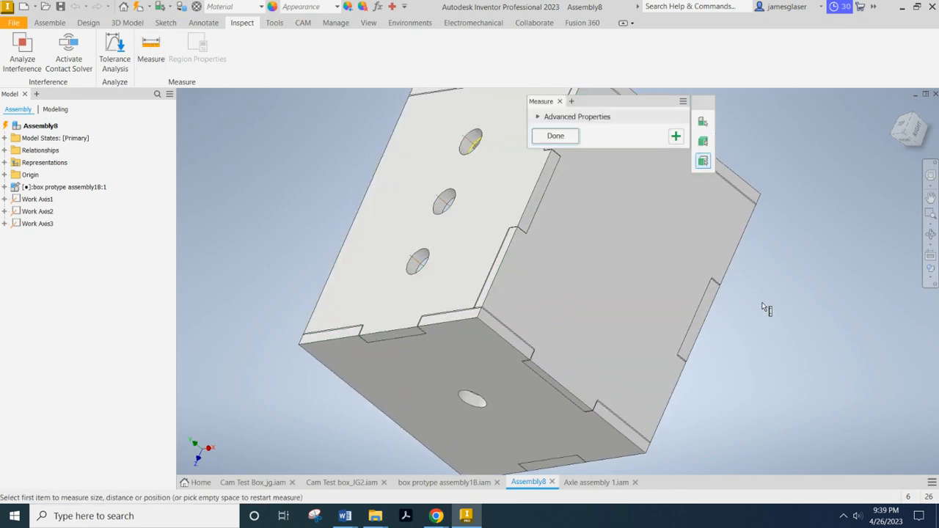
middle_click_drag(764, 308, 750, 321, "shift")
left_click(387, 389)
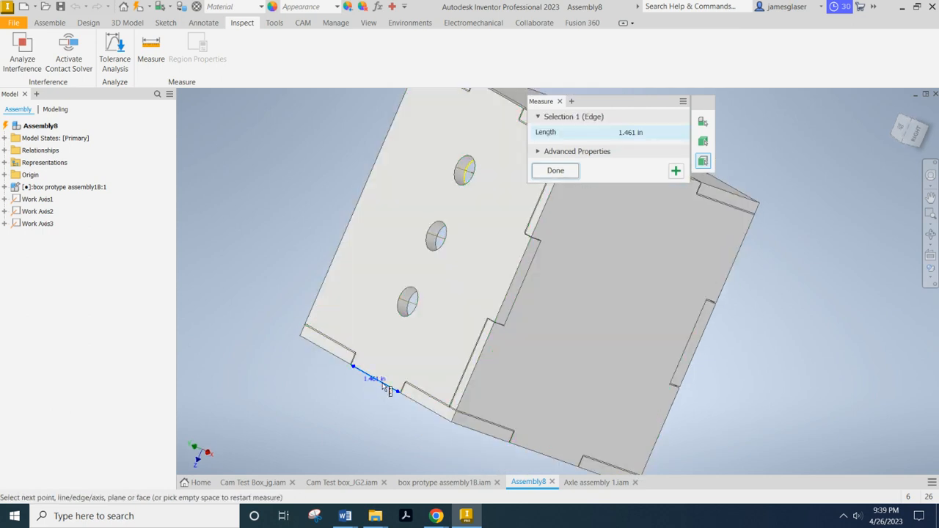
left_click(406, 303)
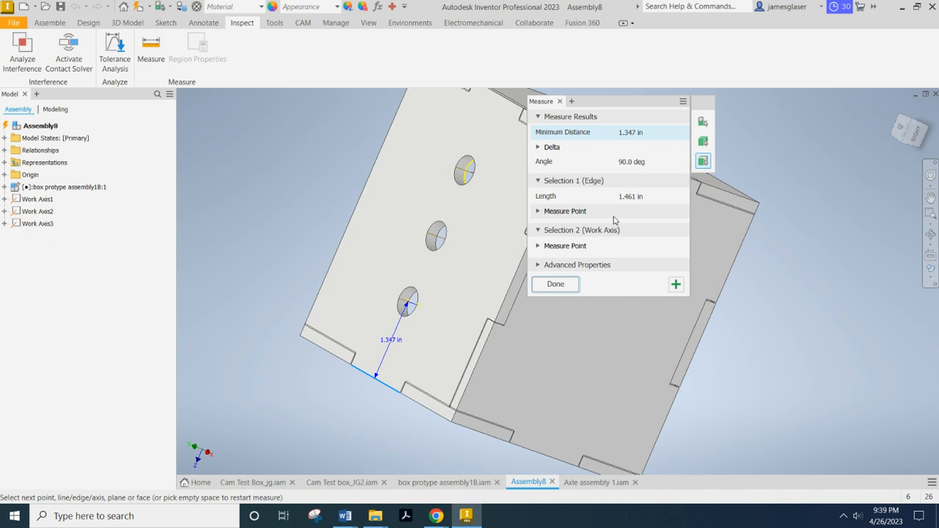
left_click(565, 285)
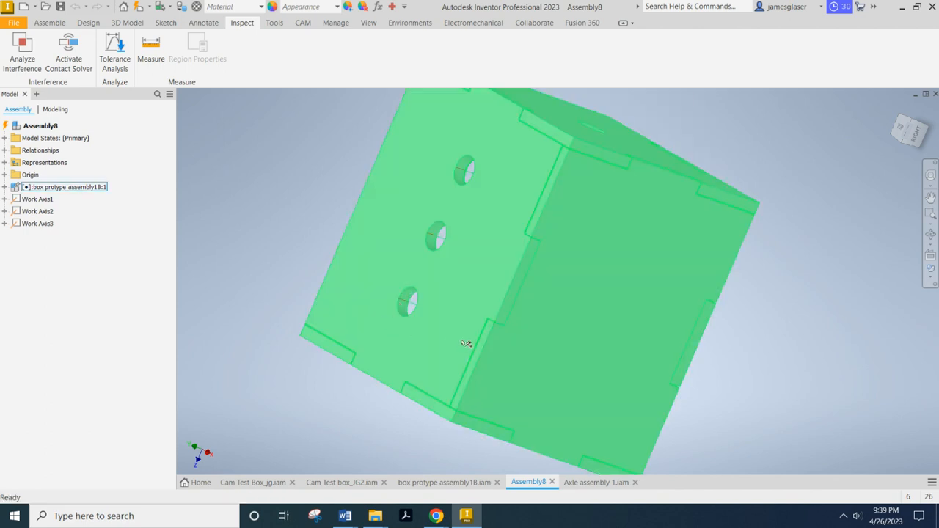
Measure the distance from the same tab edge to the round hole in the adjoining single-hole panel.
middle_click_drag(466, 343, 473, 310, "shift")
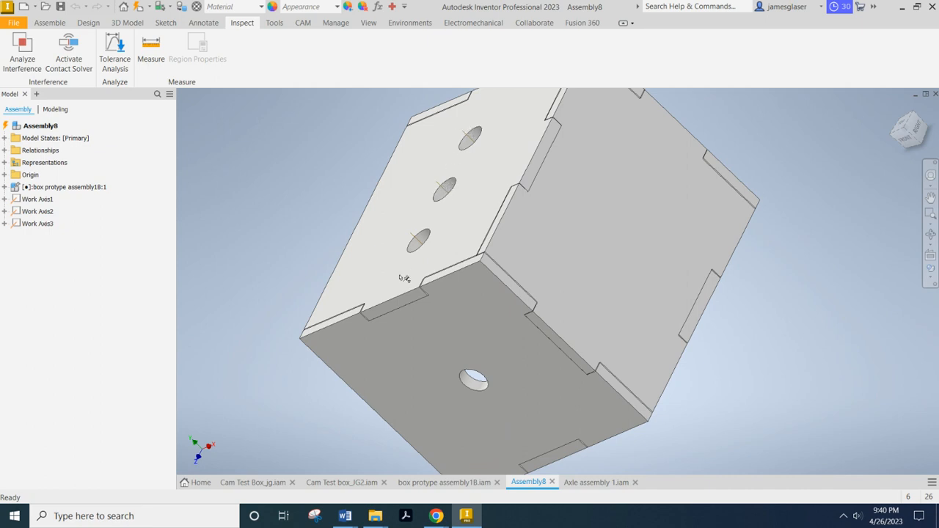
left_click(151, 51)
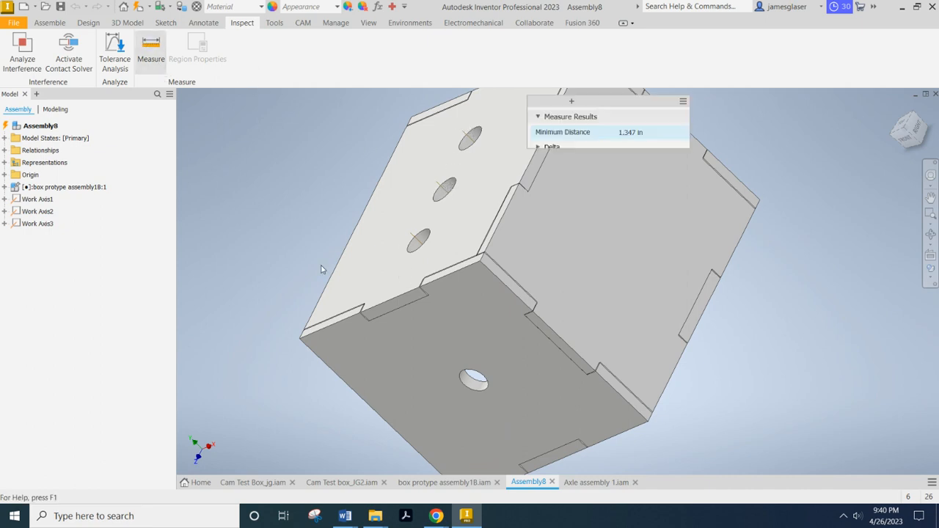
left_click(385, 305)
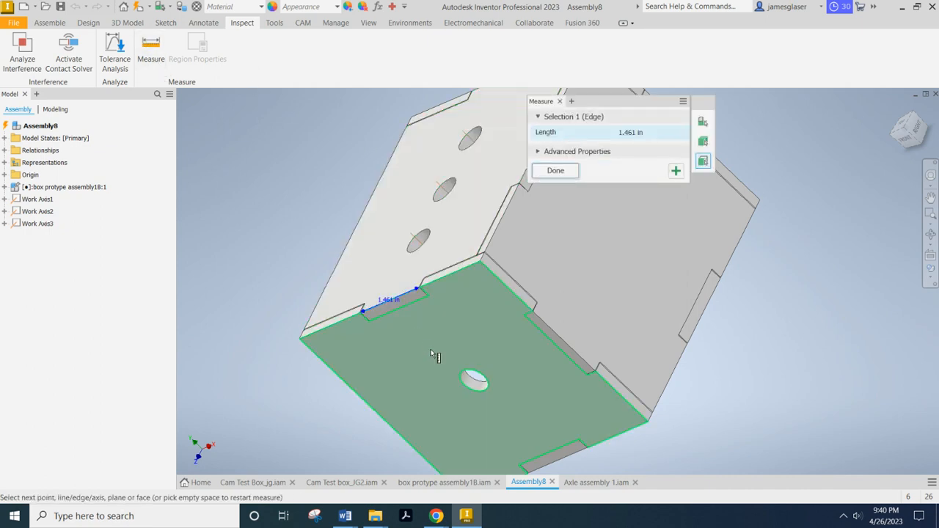
left_click(465, 372)
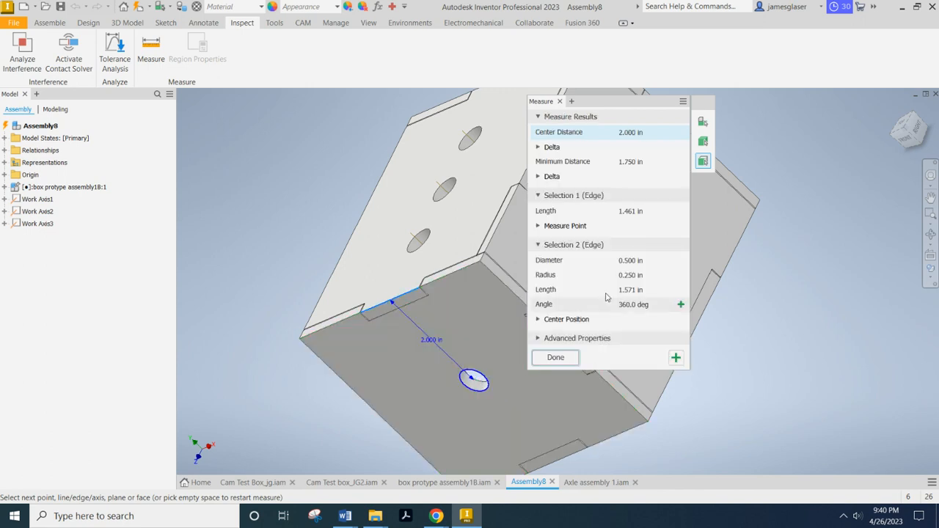
left_click(556, 358)
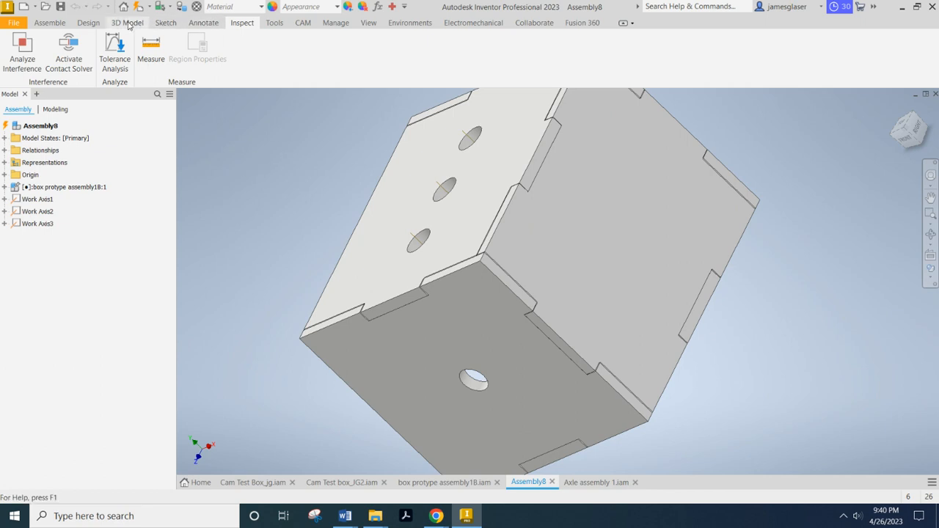
Create a work plane offset -1.347 in from the three-hole panel's middle tab face, passing through the nearest hole.
left_click(49, 23)
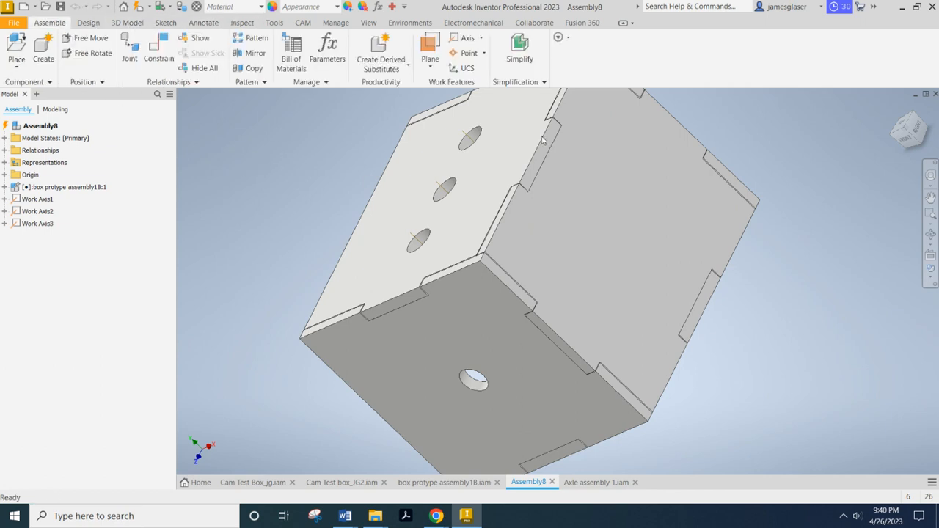
left_click(430, 64)
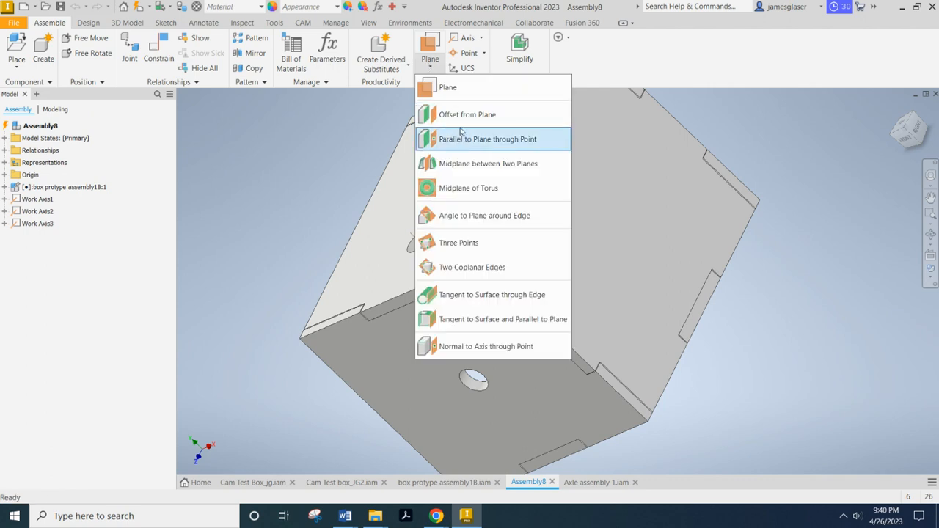
left_click(464, 115)
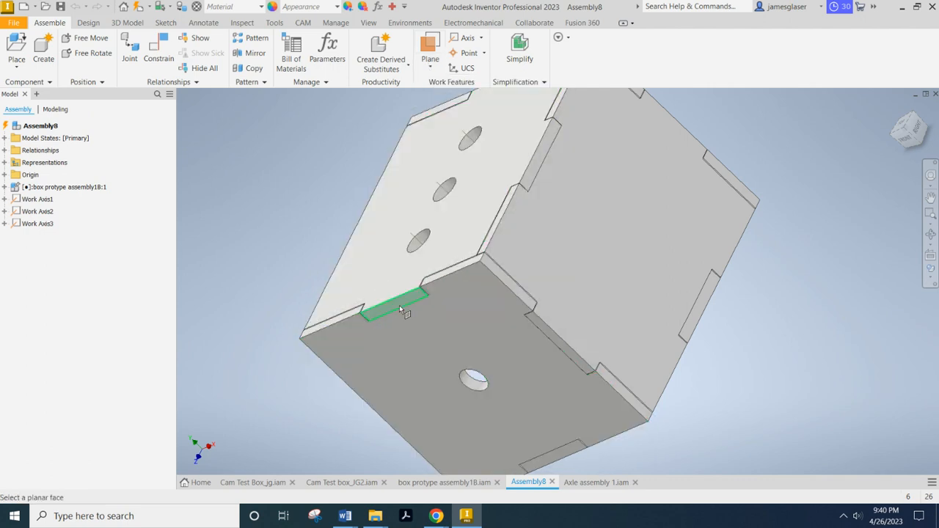
left_click(400, 310)
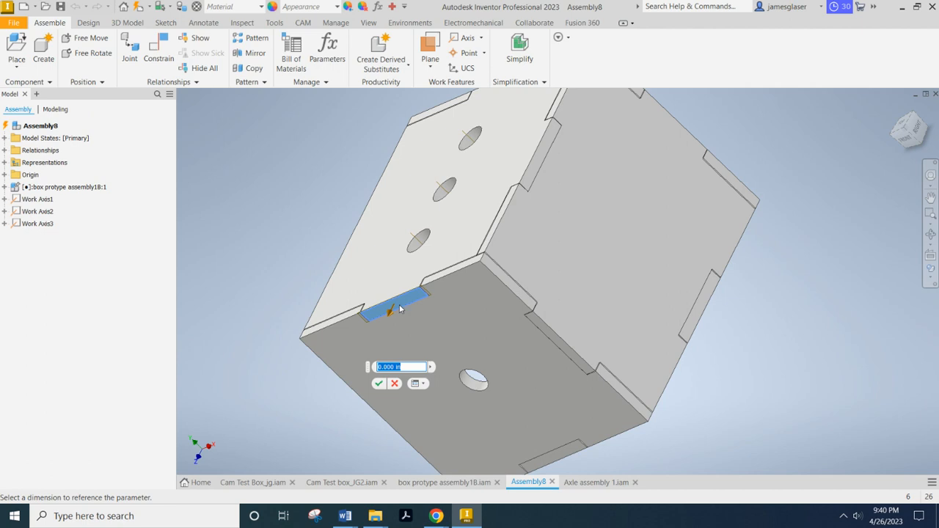
left_click_drag(390, 314, 405, 277)
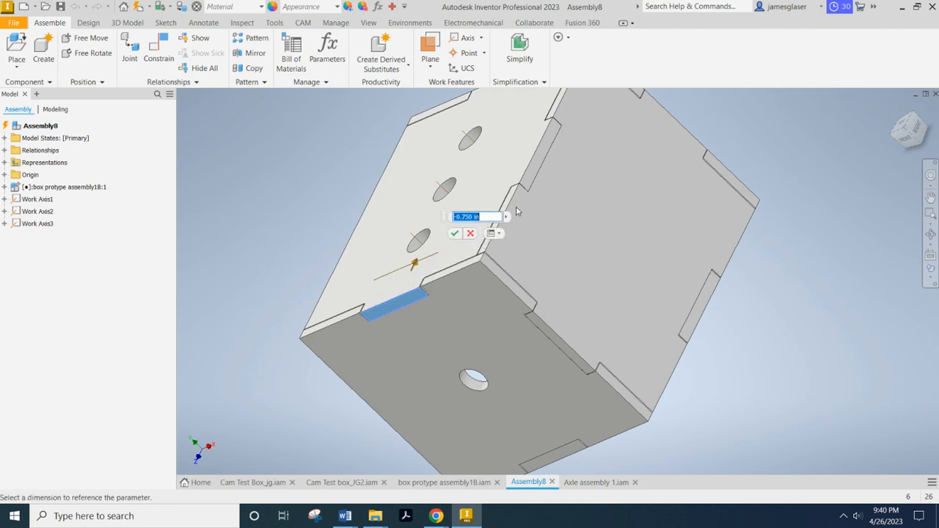
key("Left")
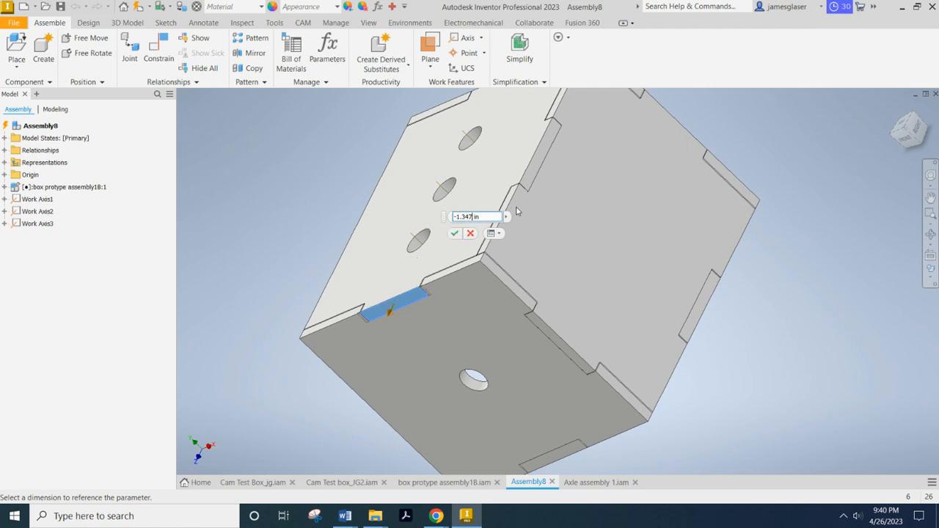
key("Return")
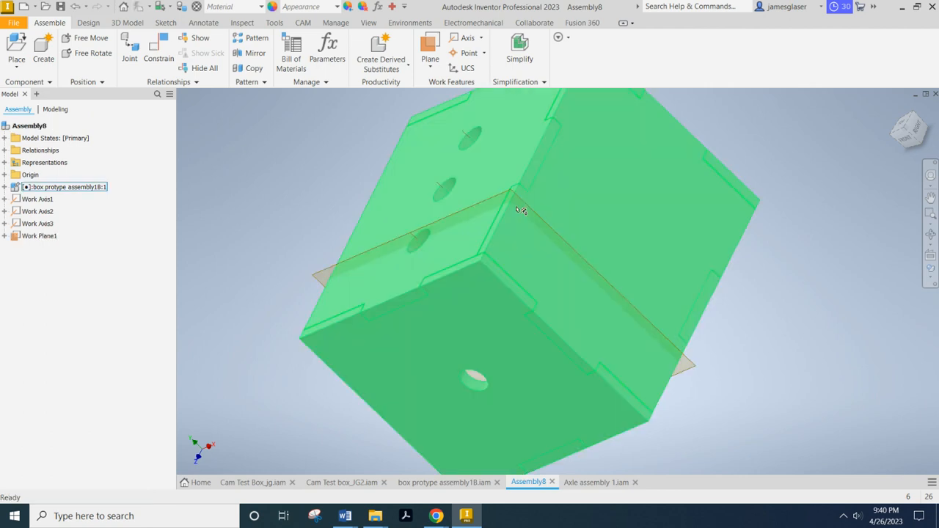
middle_click_drag(813, 307, 829, 293, "shift")
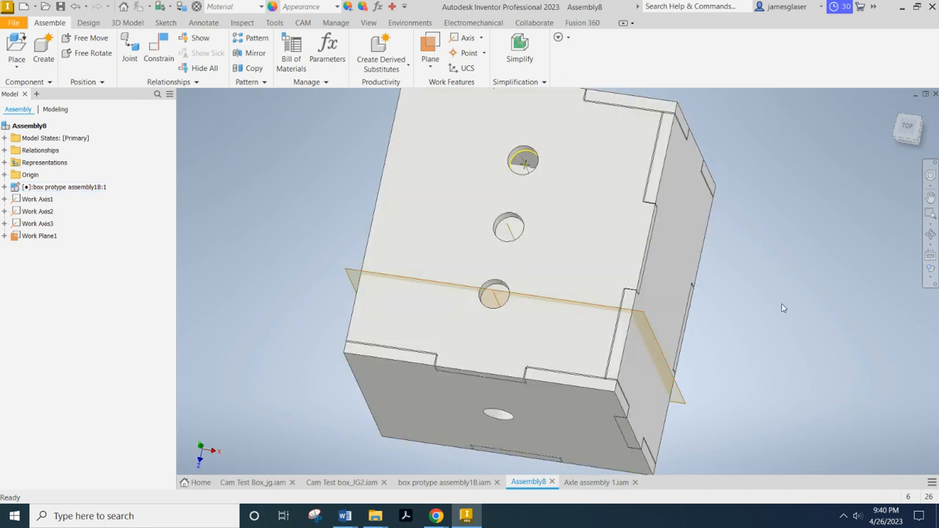
Create a work plane offset -2.501 in from the three-hole panel's middle tab face, passing through the middle hole.
middle_click_drag(782, 308, 549, 204, "shift")
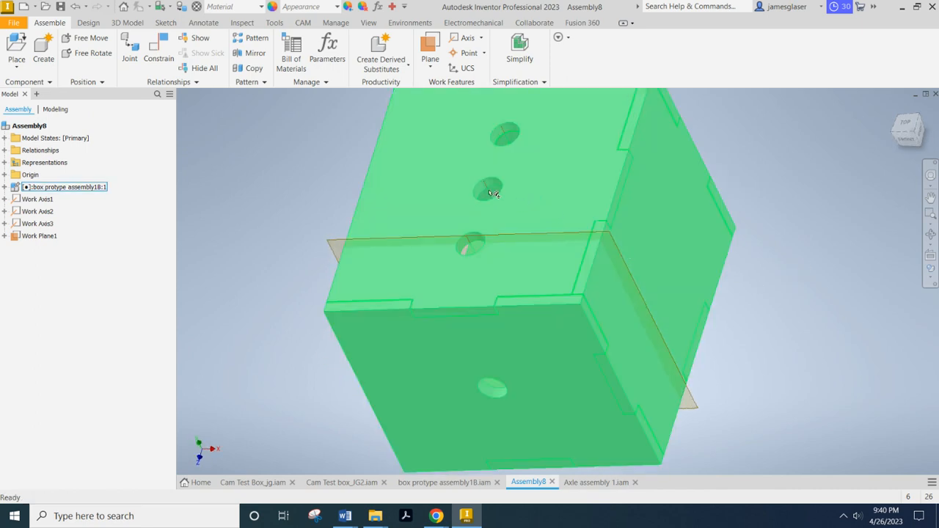
left_click(430, 58)
left_click(431, 68)
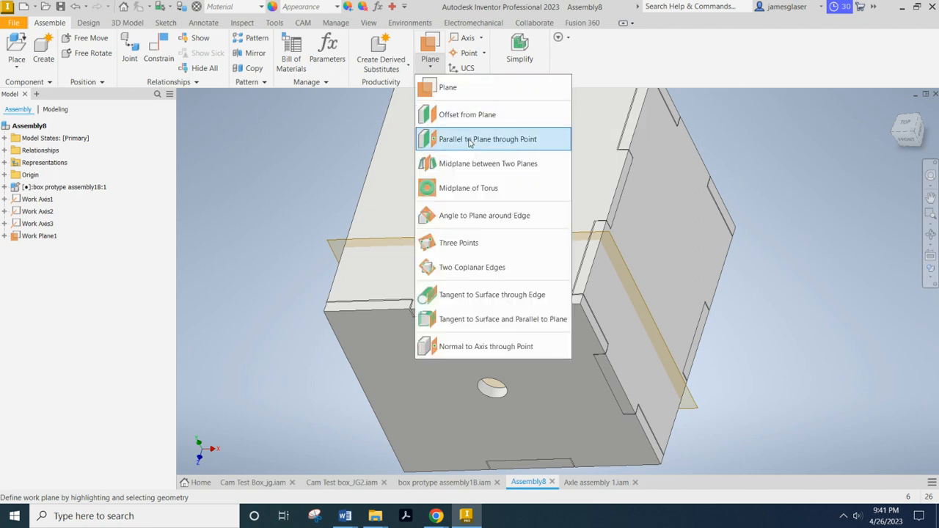
left_click(467, 115)
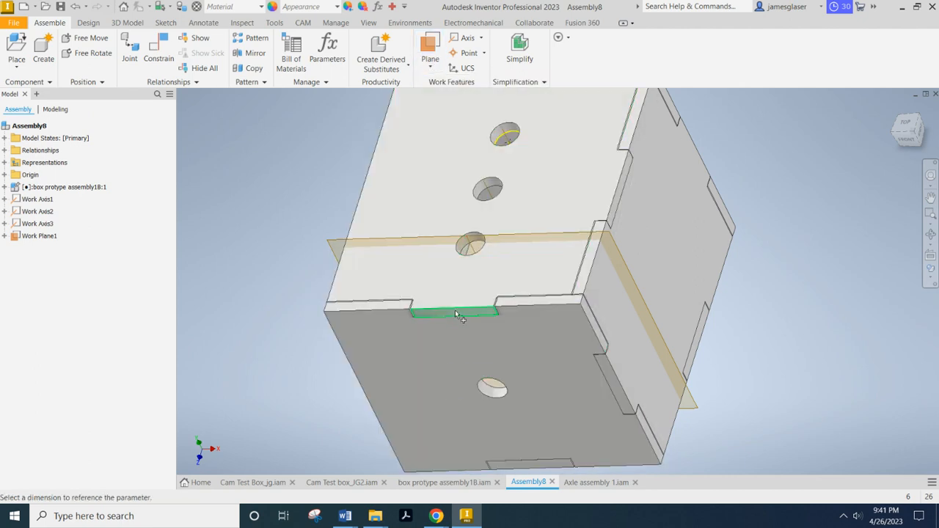
left_click(456, 314)
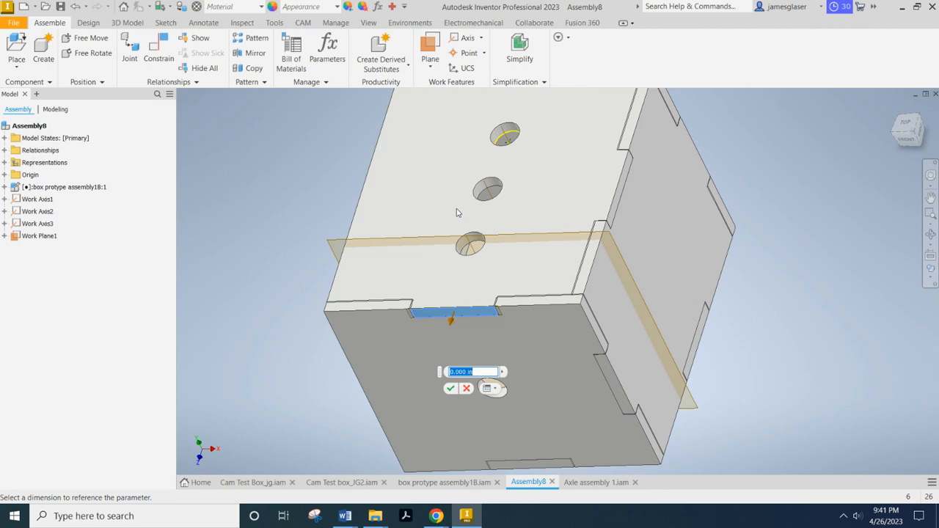
key("BackSpace")
type("-2.501")
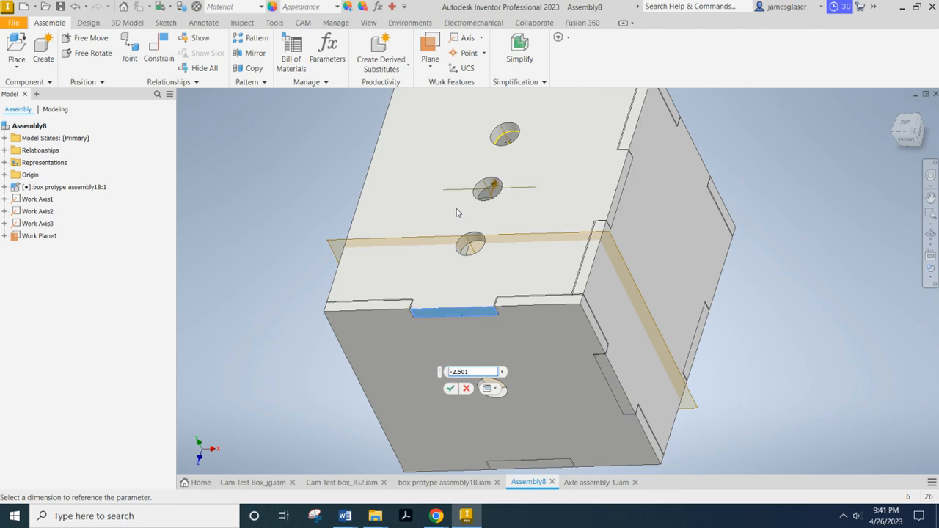
key("Return")
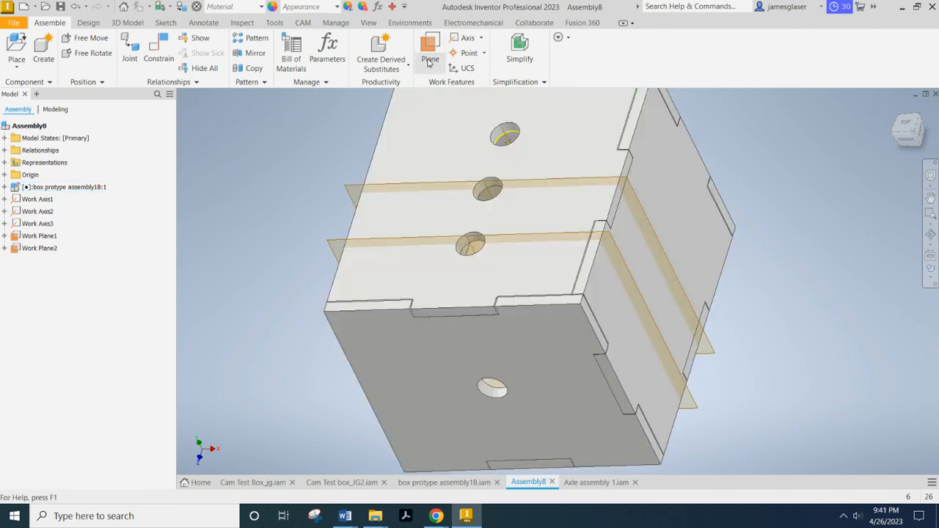
Create a work plane offset -3.655 in from the same tab face, passing through the farthest hole of the three-hole panel.
left_click(430, 62)
left_click(450, 117)
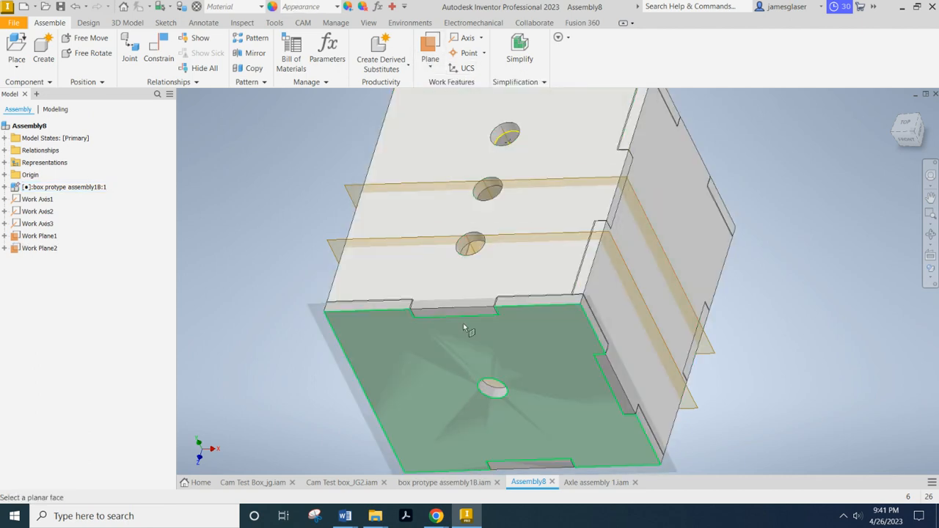
left_click(463, 315)
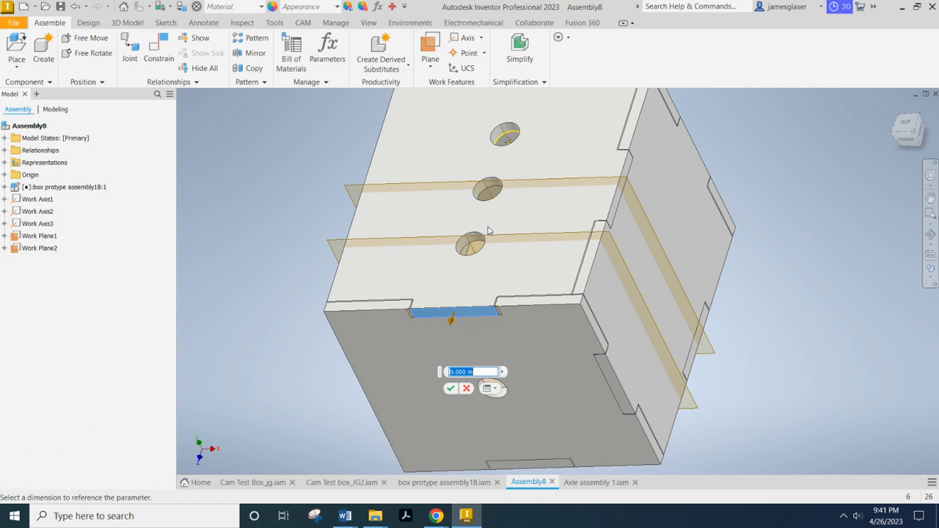
type("-3.655")
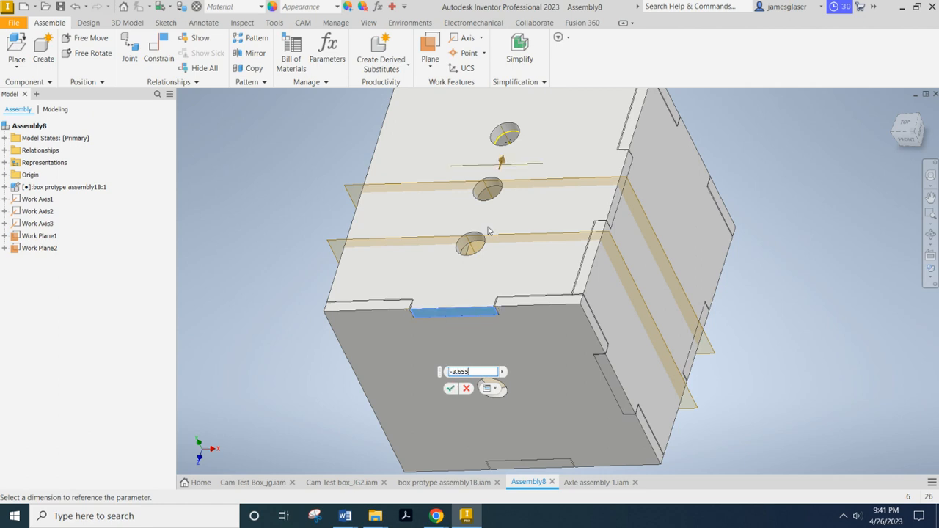
key("Return")
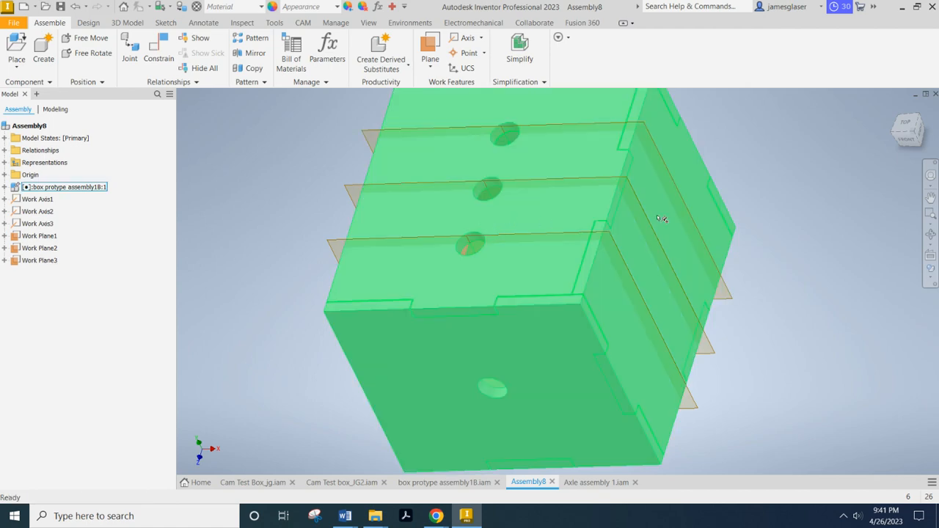
Create a work plane offset -2 in from the three-hole panel's outer face, passing through the single-hole panel's hole.
middle_click_drag(779, 202, 758, 151, "shift")
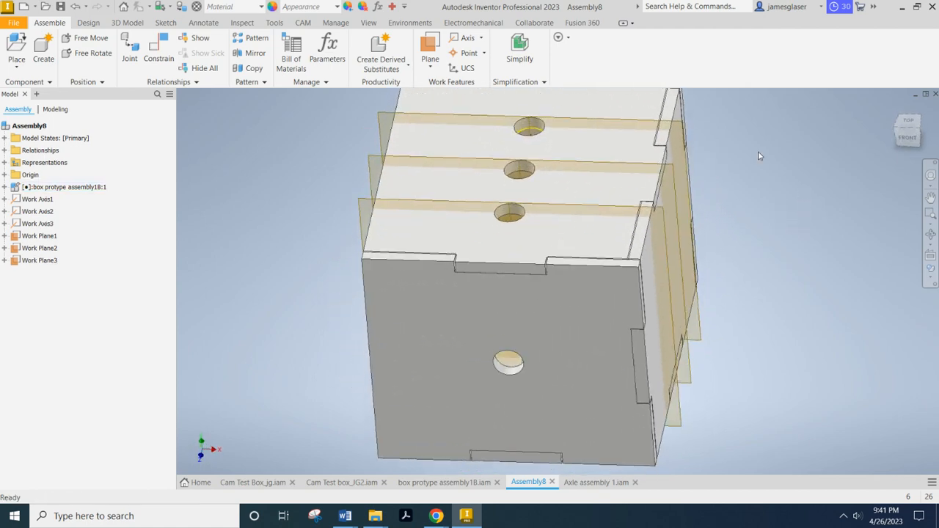
left_click(431, 66)
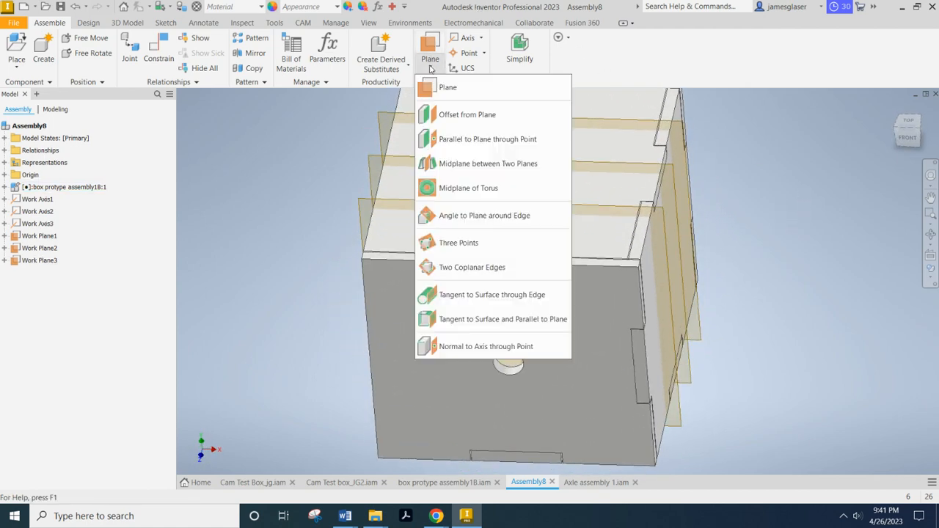
left_click(460, 117)
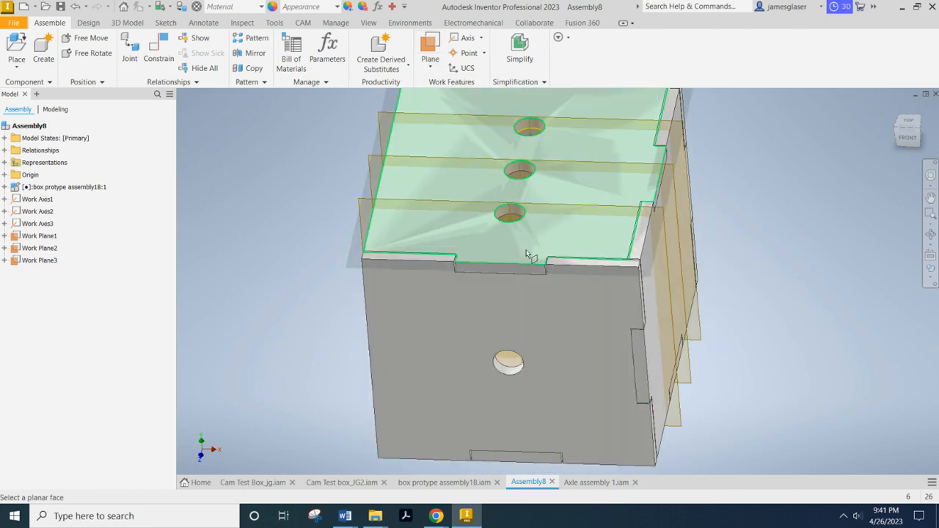
left_click(522, 249)
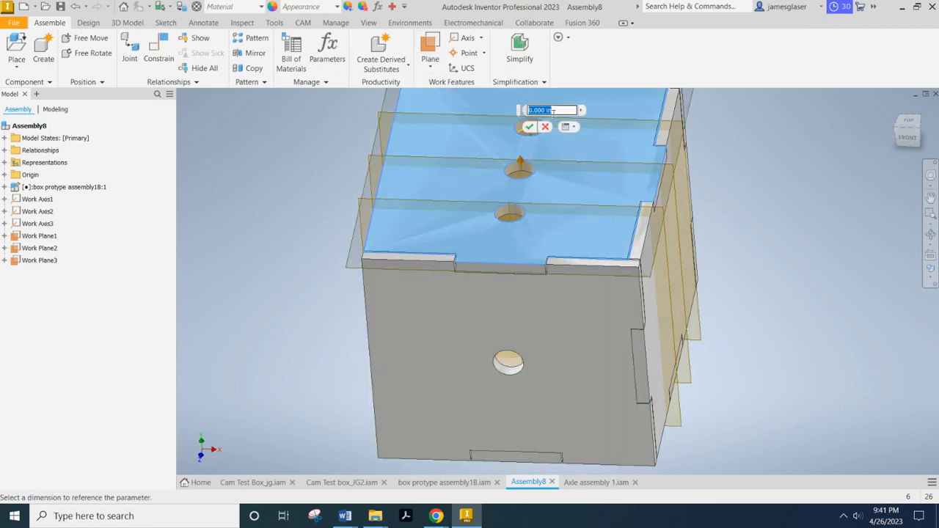
type("-2")
key("Return")
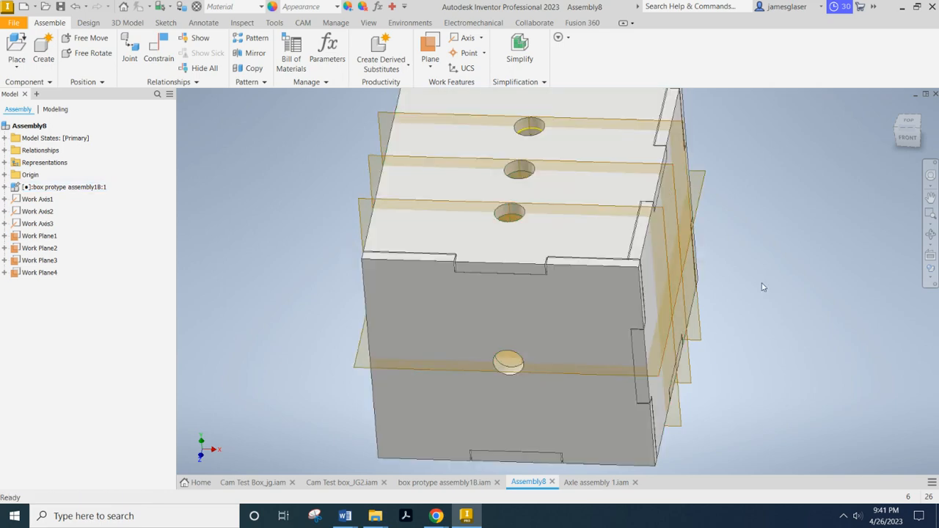
Hide Work Plane1, the plane through the three-hole panel's hole nearest the single-hole panel.
middle_click_drag(761, 286, 743, 251, "shift")
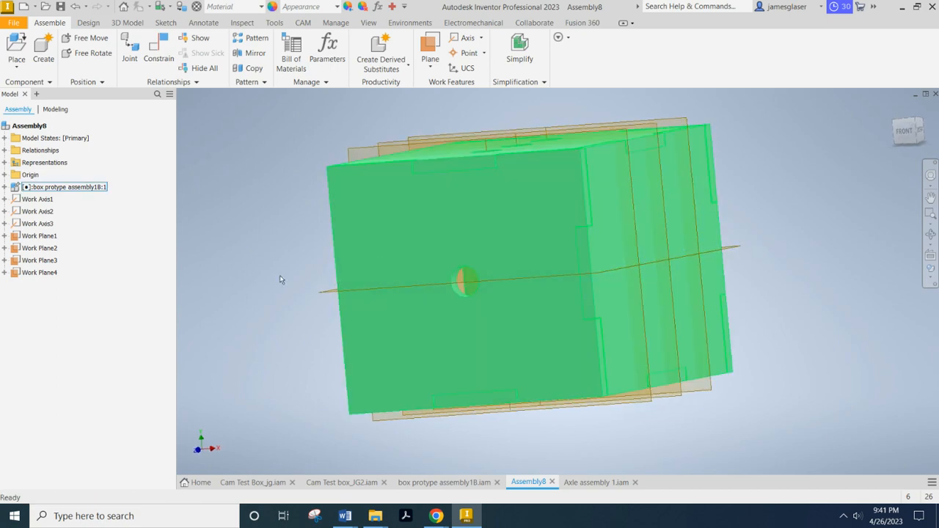
middle_click_drag(280, 275, 276, 301, "shift")
mouse_move(341, 296)
middle_mouse_down("shift")
mouse_move(365, 300)
mouse_move(358, 297)
middle_mouse_up("shift")
scroll(334, 279, "down", 4)
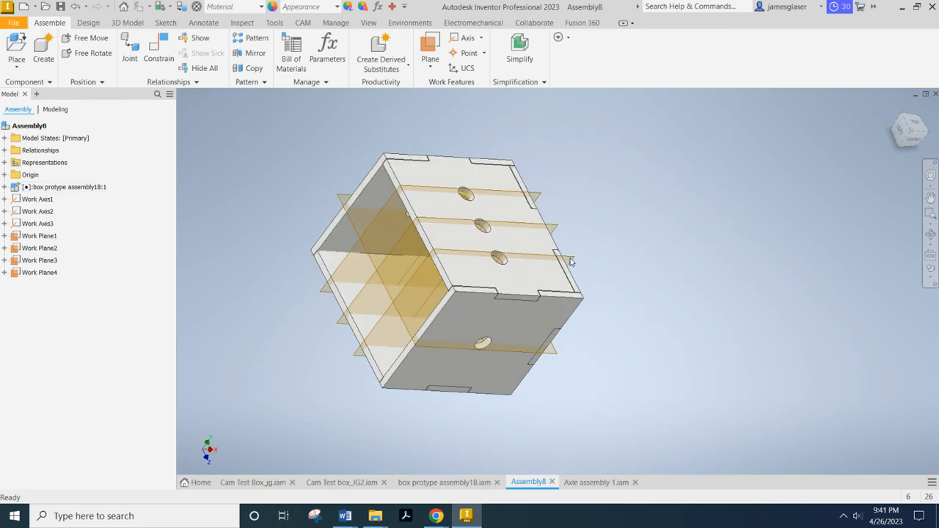
right_click(45, 238)
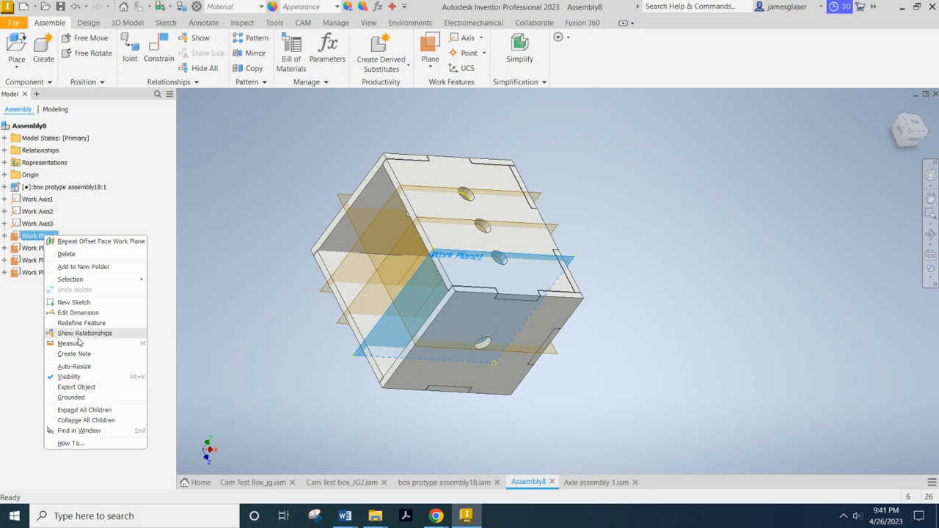
left_click(69, 376)
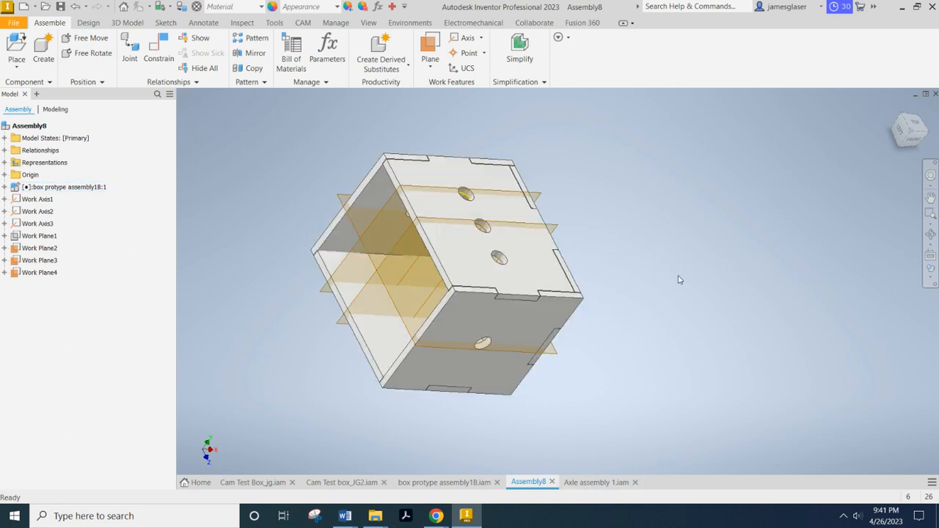
middle_click_drag(677, 279, 651, 302, "shift")
left_click(482, 268)
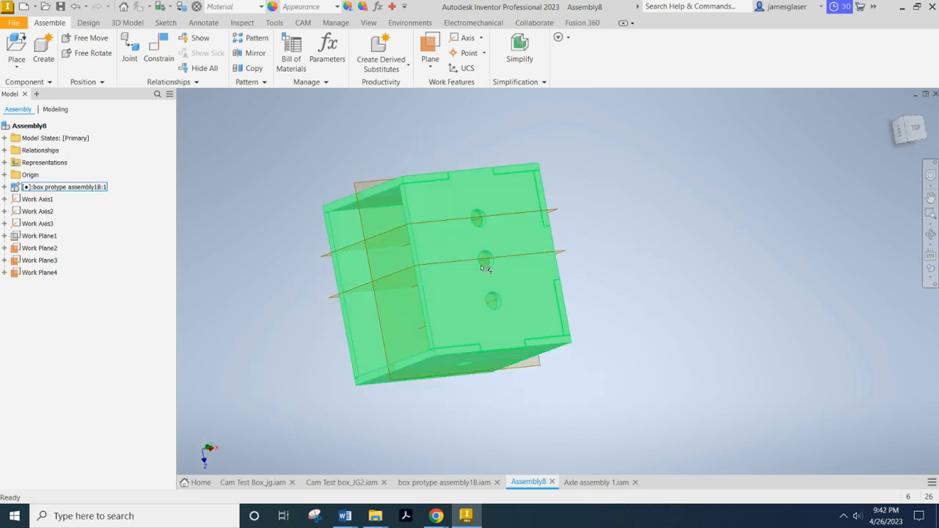
middle_click_drag(601, 253, 557, 232, "shift")
left_click(440, 224)
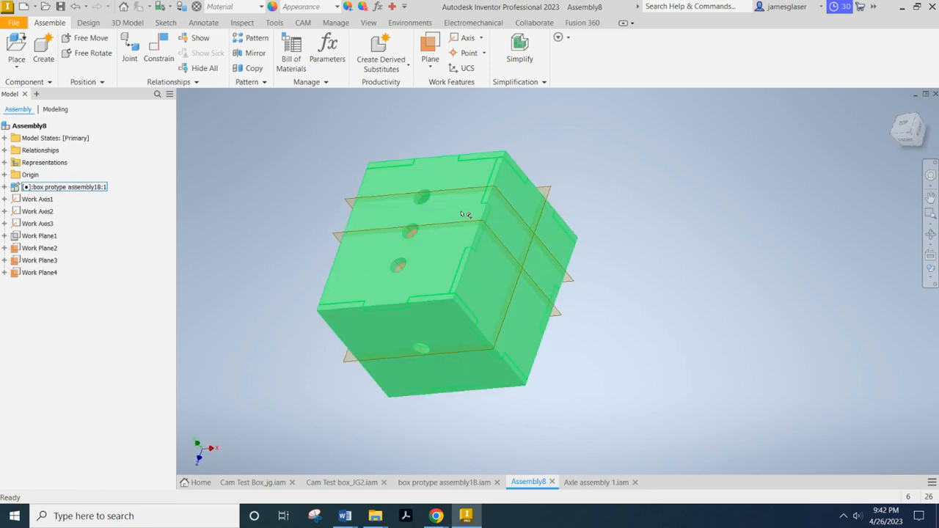
left_click(667, 243)
mouse_move(649, 258)
middle_mouse_down("shift")
mouse_move(741, 274)
mouse_move(697, 308)
mouse_move(718, 298)
mouse_move(660, 254)
middle_mouse_up("shift")
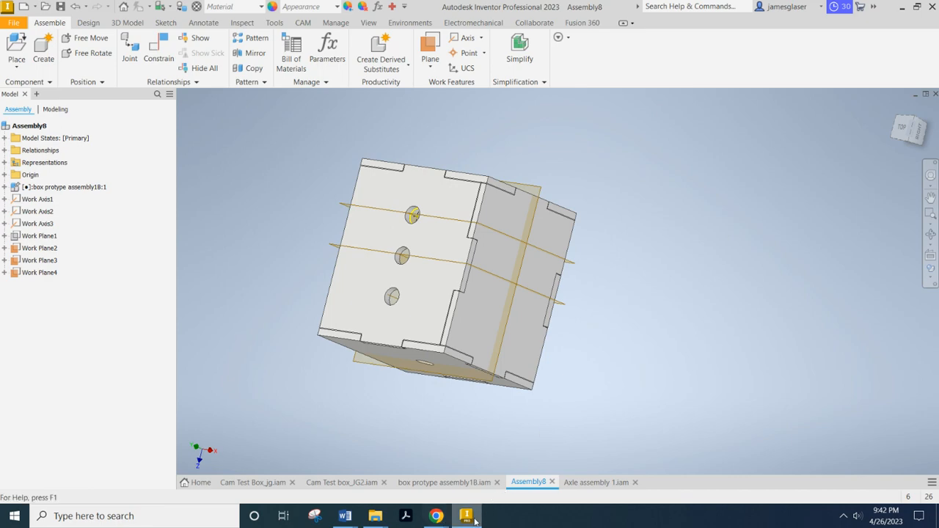
mouse_move(440, 519)
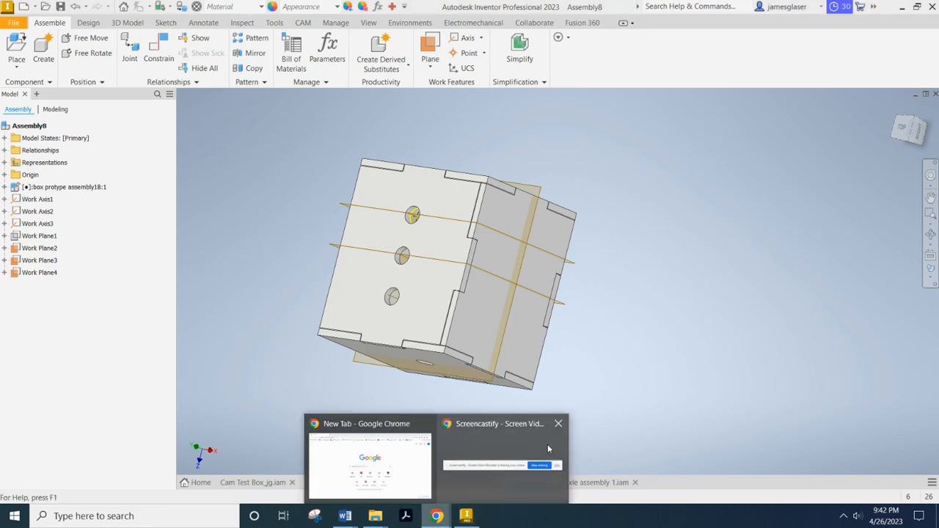